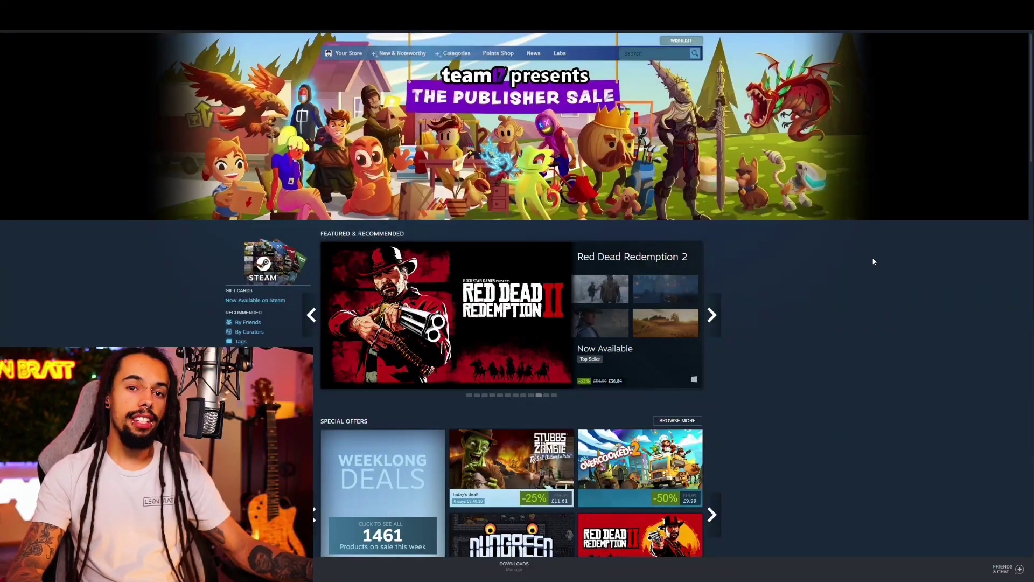
Step: Search the Steam store for 'Marbles' and launch Marbles on Stream from its store page
{"action": "left_click", "coordinate": [648, 54]}
{"action": "type", "text": "Marbles"}
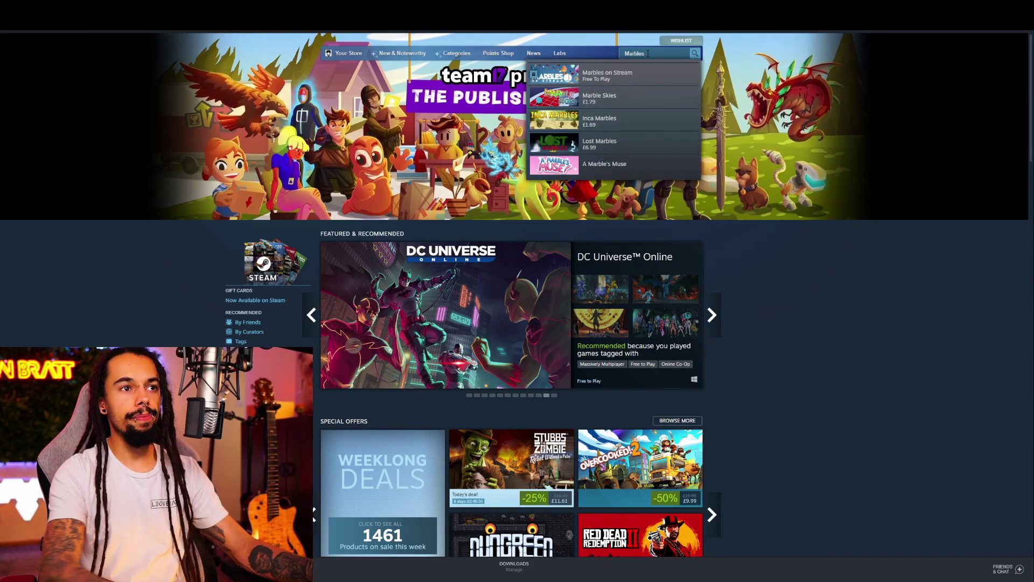
{"action": "left_click", "coordinate": [625, 76]}
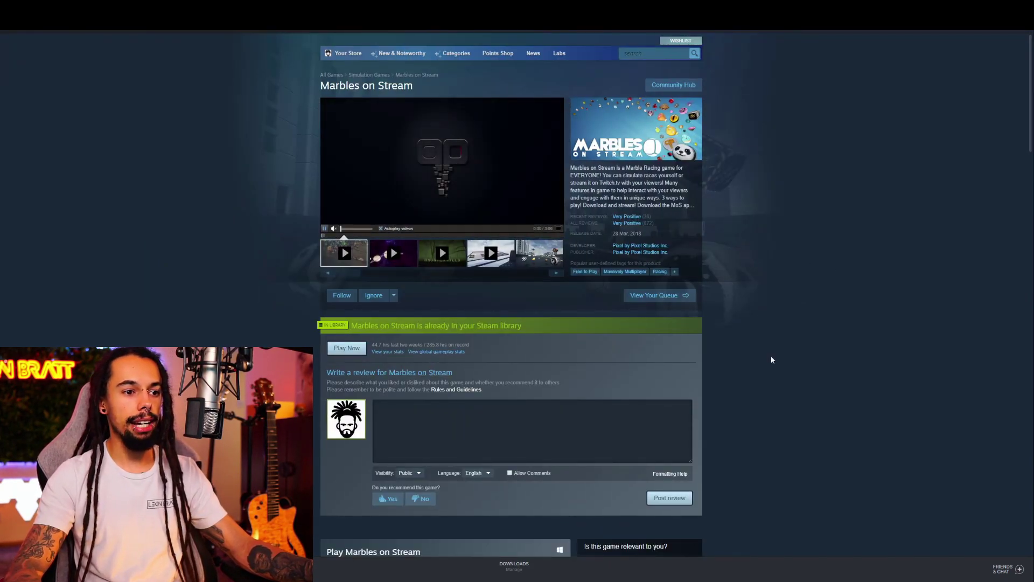
{"action": "scroll", "coordinate": [748, 334], "scroll_direction": "down", "scroll_amount": 3}
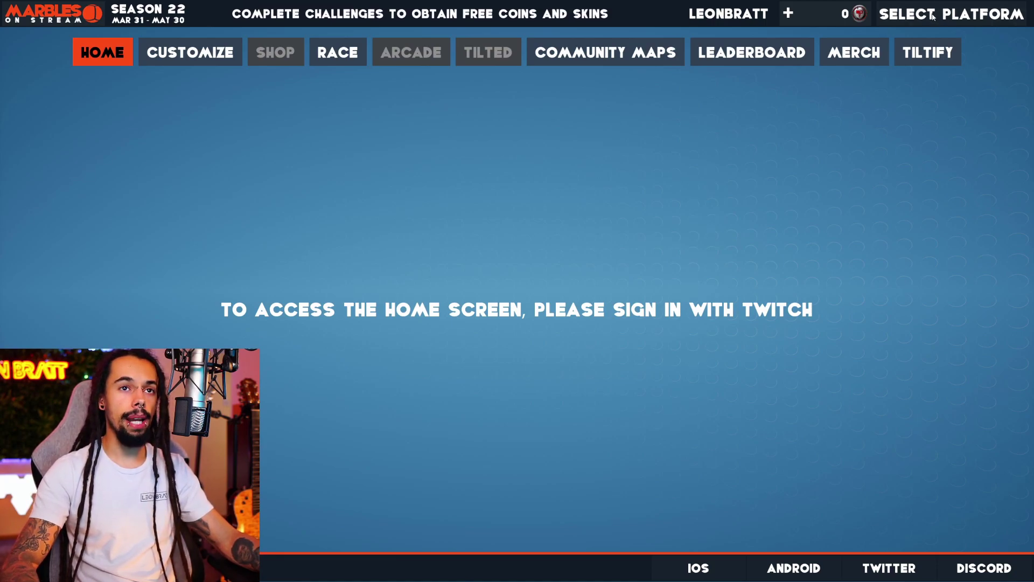
Step: From the account panel, start signing in to Marbles on Stream with Twitch
{"action": "left_click", "coordinate": [934, 16]}
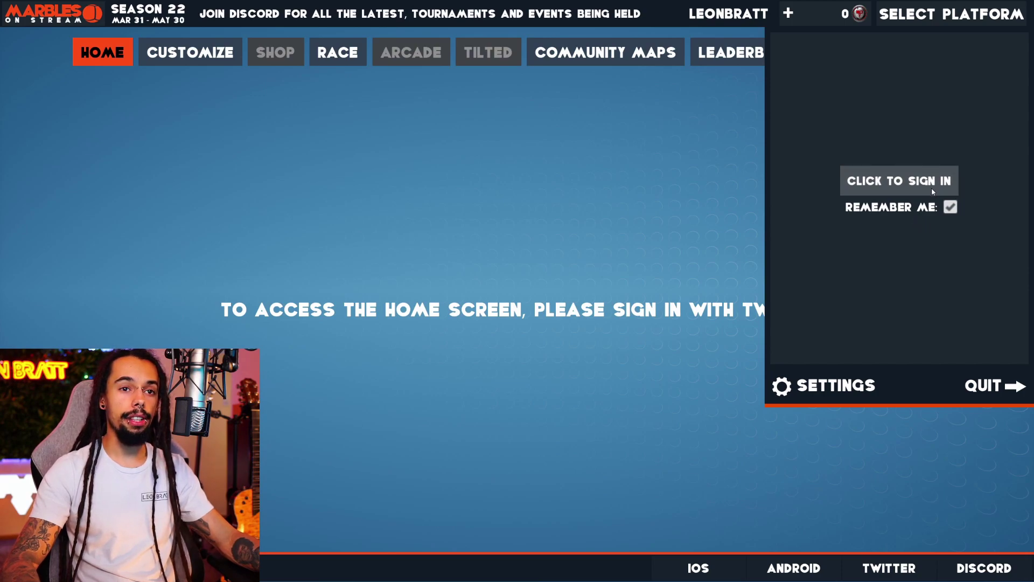
{"action": "left_click", "coordinate": [906, 184]}
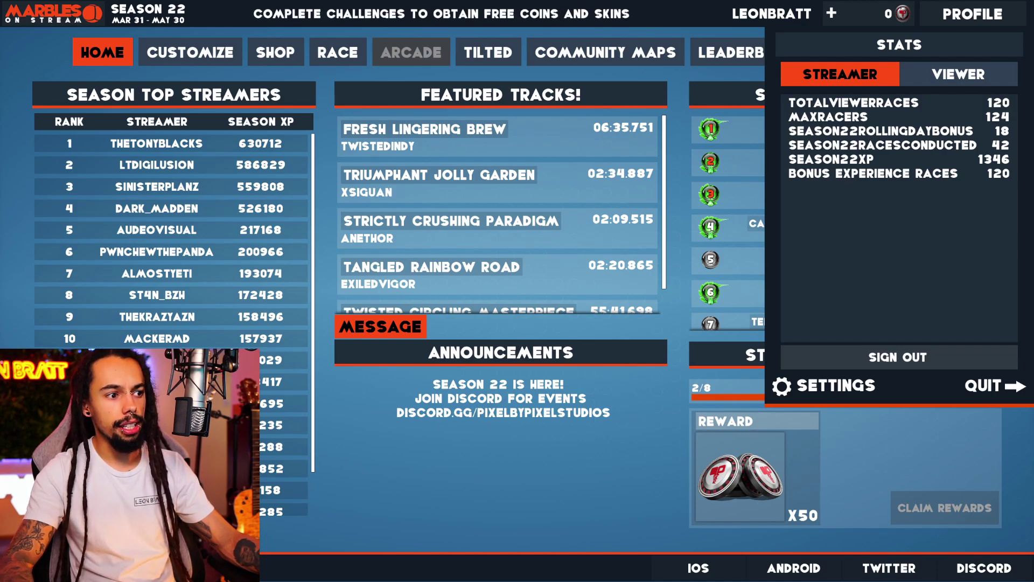
Step: Bring Streamlabs OBS forward and add a Game Capture source to the scene
{"action": "key", "text": "alt+Tab"}
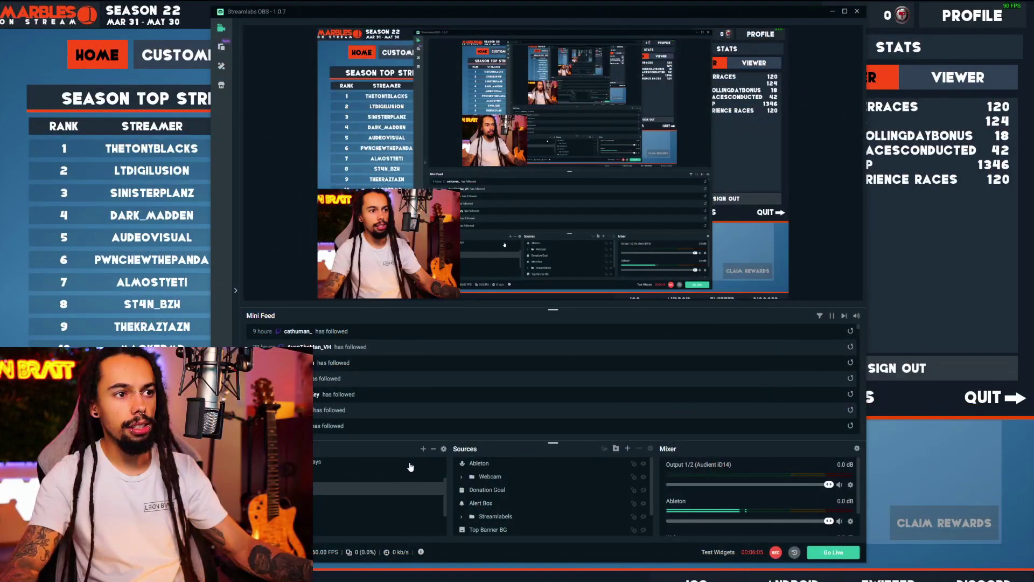
{"action": "left_click_drag", "start_coordinate": [666, 12], "coordinate": [733, 13]}
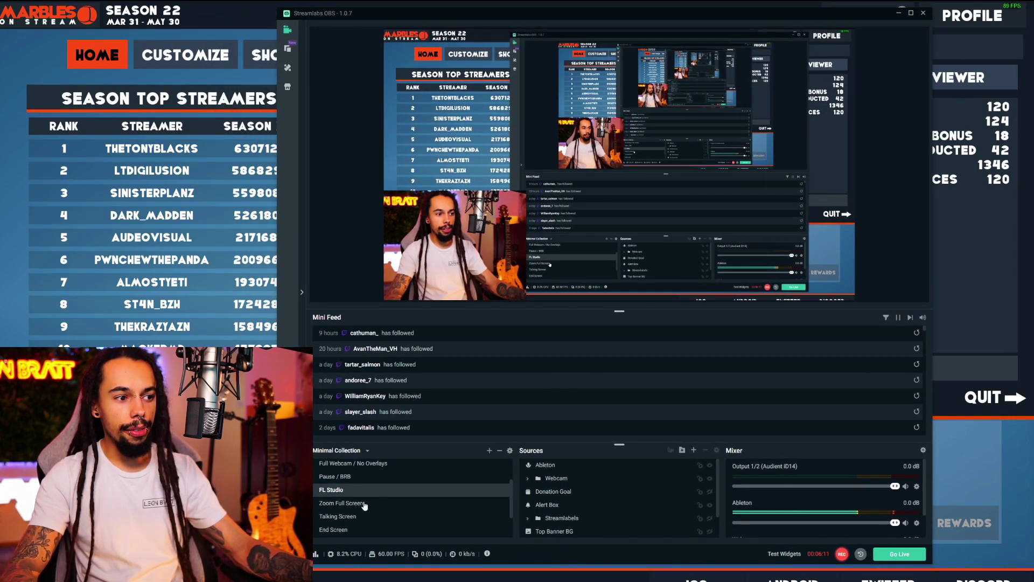
{"action": "scroll", "coordinate": [365, 505], "scroll_direction": "down", "scroll_amount": 2}
{"action": "scroll", "coordinate": [580, 495], "scroll_direction": "down", "scroll_amount": 2}
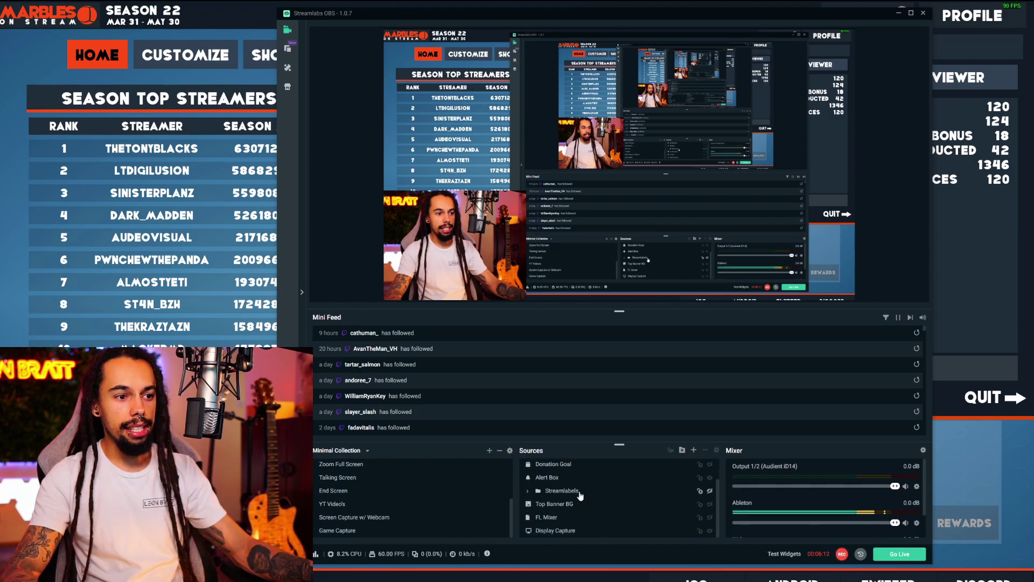
{"action": "left_click", "coordinate": [694, 451]}
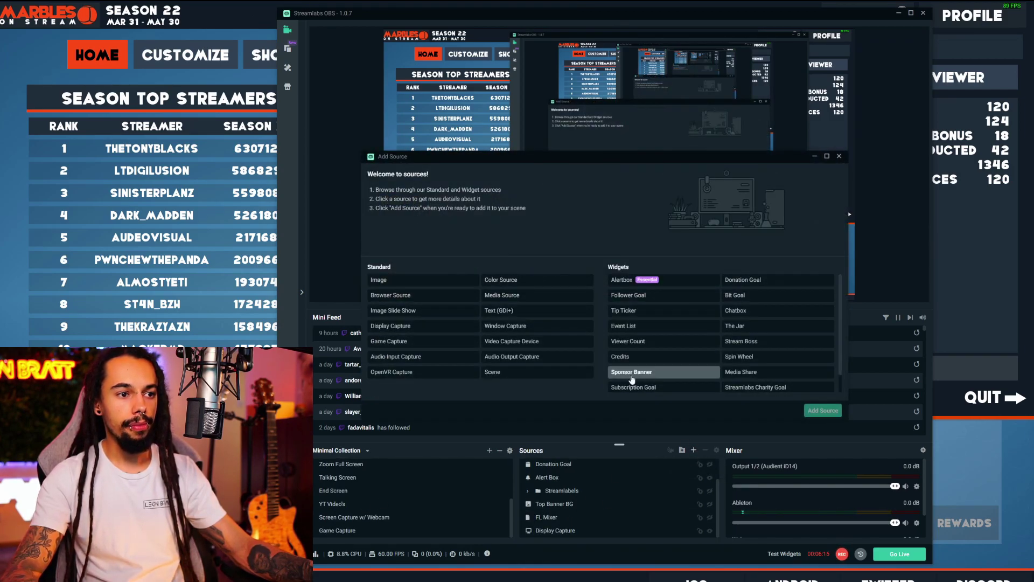
{"action": "left_click", "coordinate": [403, 341]}
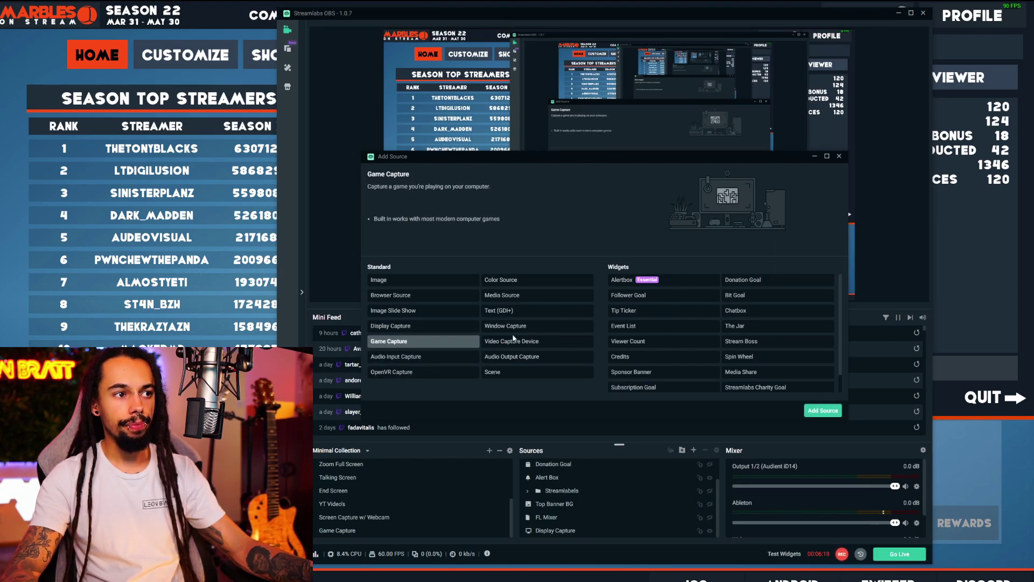
{"action": "left_click", "coordinate": [823, 411]}
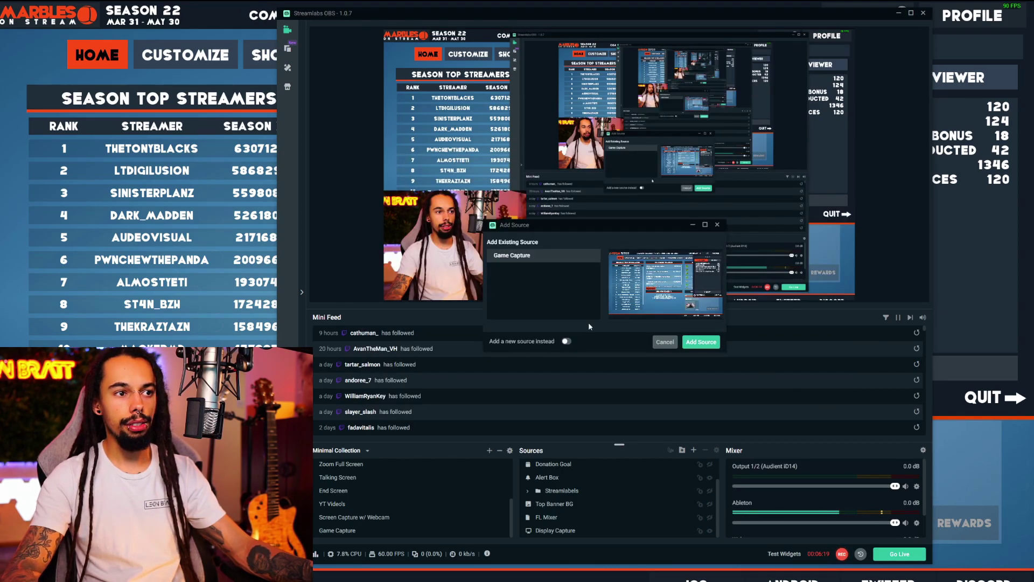
Step: Name the new source 'Marbles' and set it to capture the Marbles on Stream window
{"action": "left_click", "coordinate": [566, 342]}
{"action": "type", "text": "Marbles"}
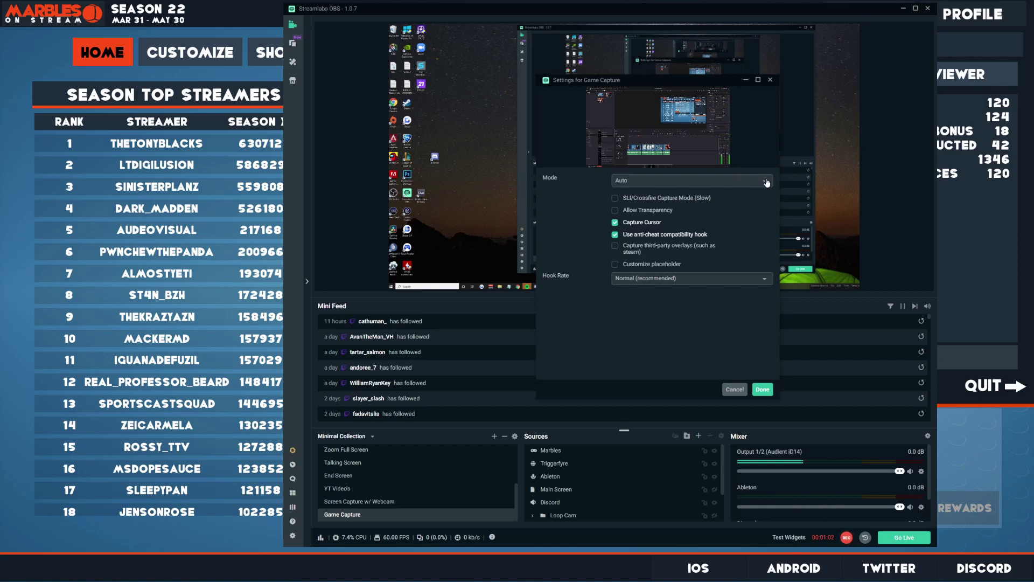
{"action": "left_click", "coordinate": [767, 183]}
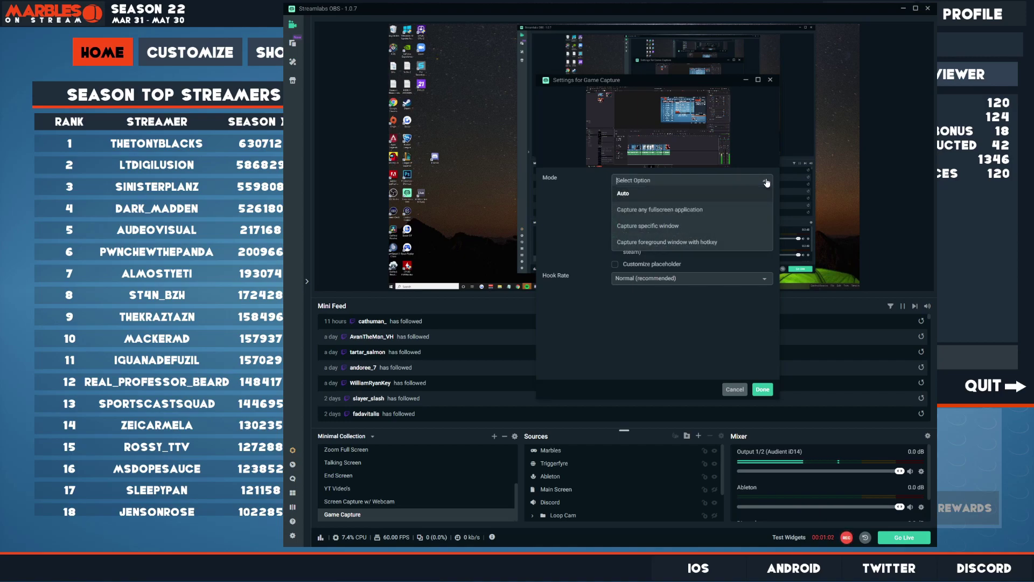
{"action": "left_click", "coordinate": [659, 229]}
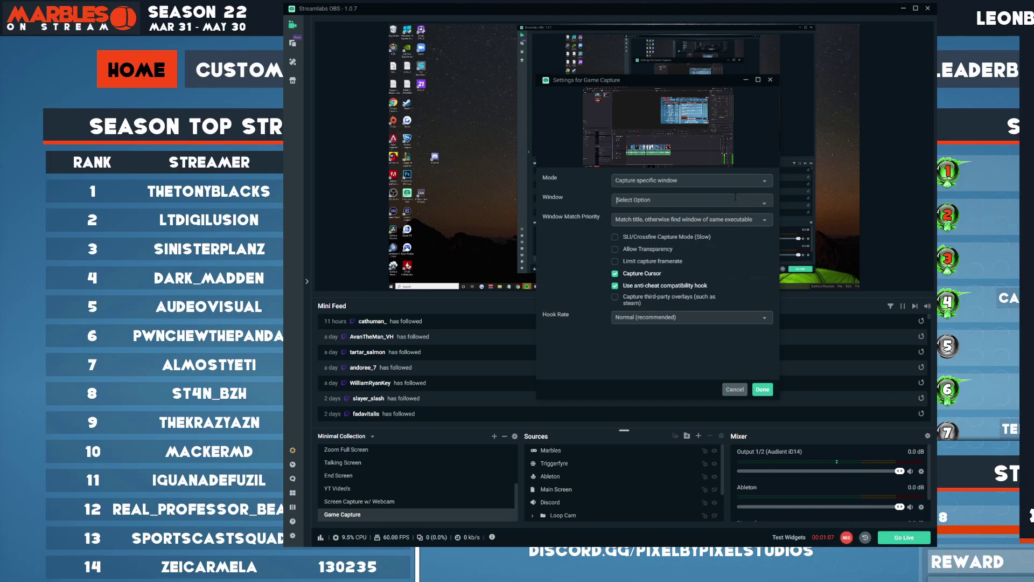
{"action": "left_click", "coordinate": [700, 200]}
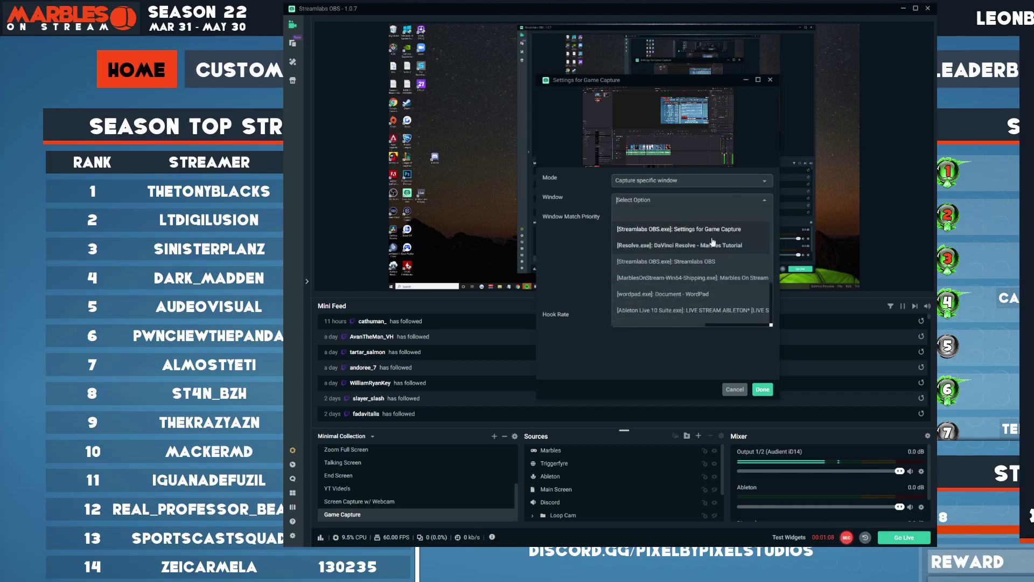
{"action": "left_click", "coordinate": [741, 279]}
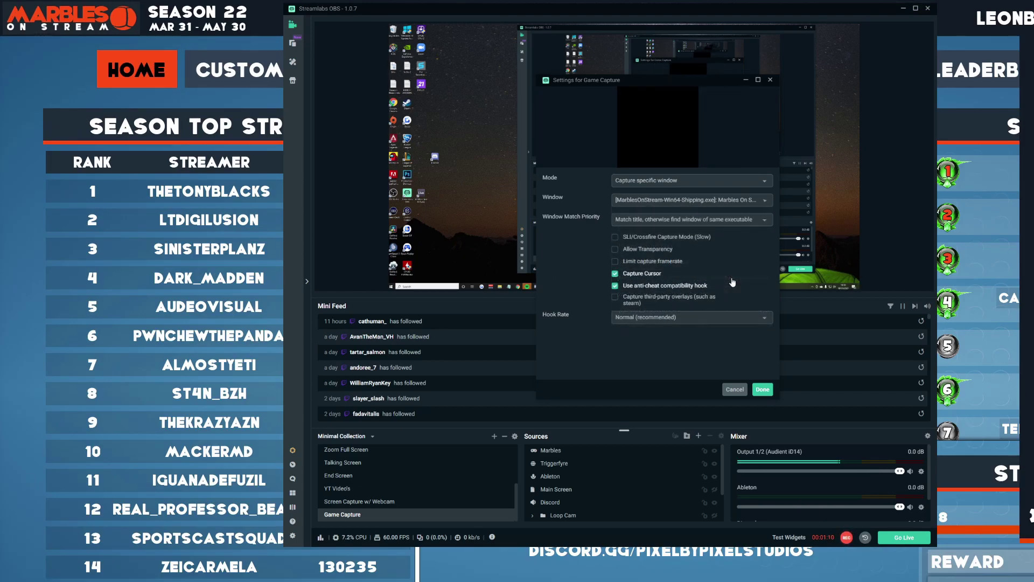
{"action": "left_click", "coordinate": [754, 387]}
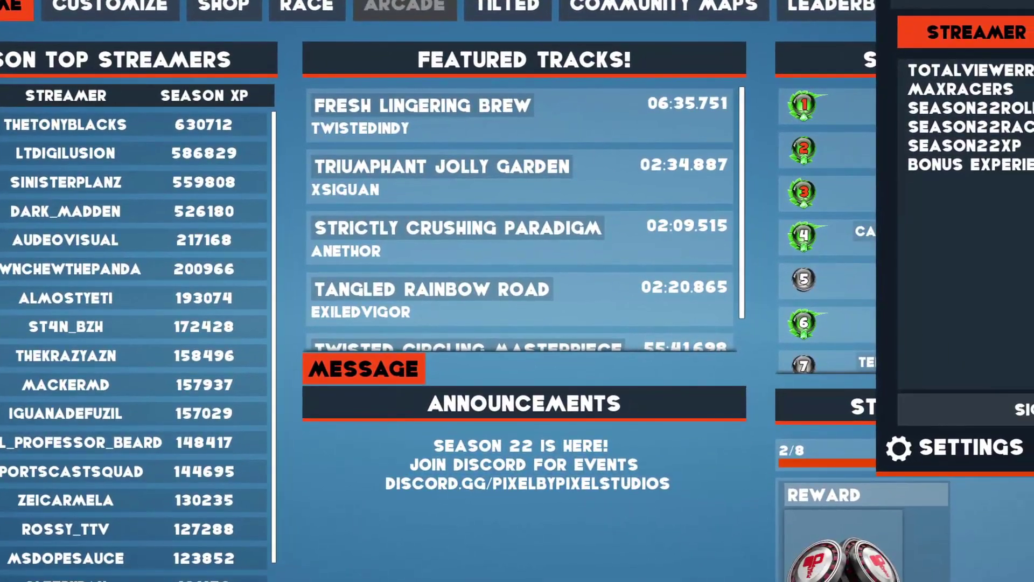
Step: Fit the Marbles capture to the screen and drag the Marbles source to the bottom of Sources
{"action": "key", "text": "alt+Tab"}
{"action": "right_click", "coordinate": [632, 93]}
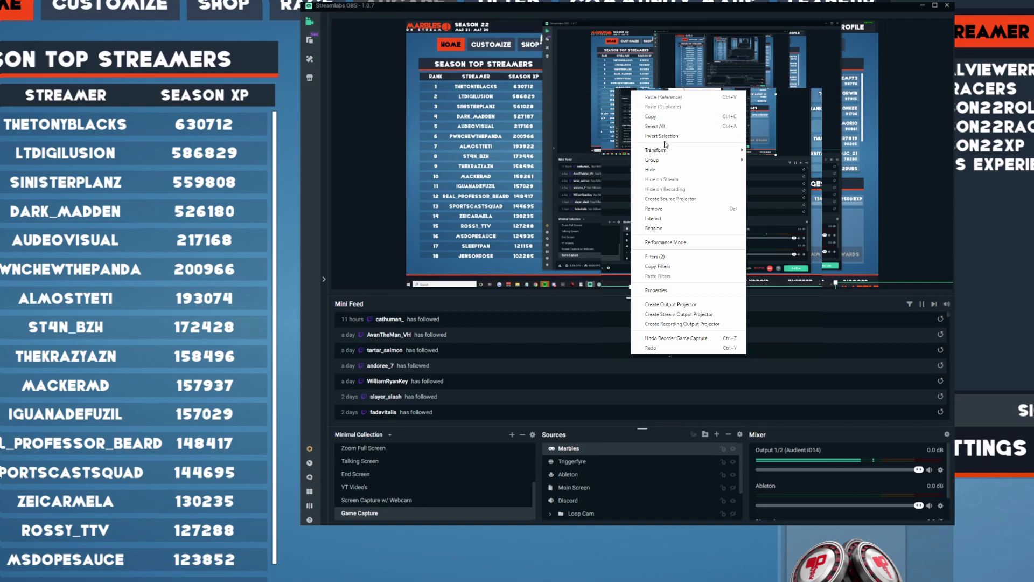
{"action": "mouse_move", "coordinate": [703, 156]}
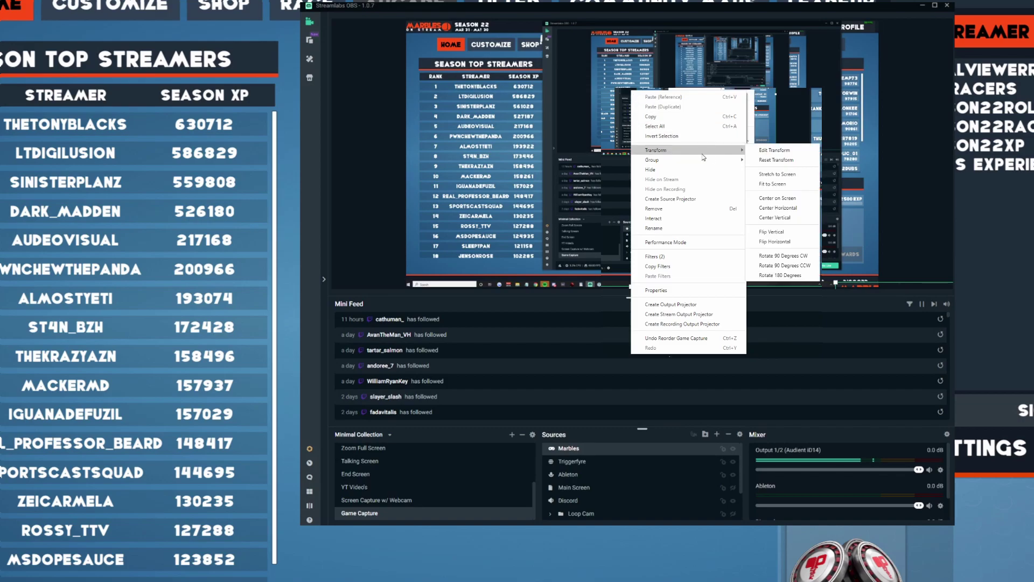
{"action": "left_click", "coordinate": [773, 183]}
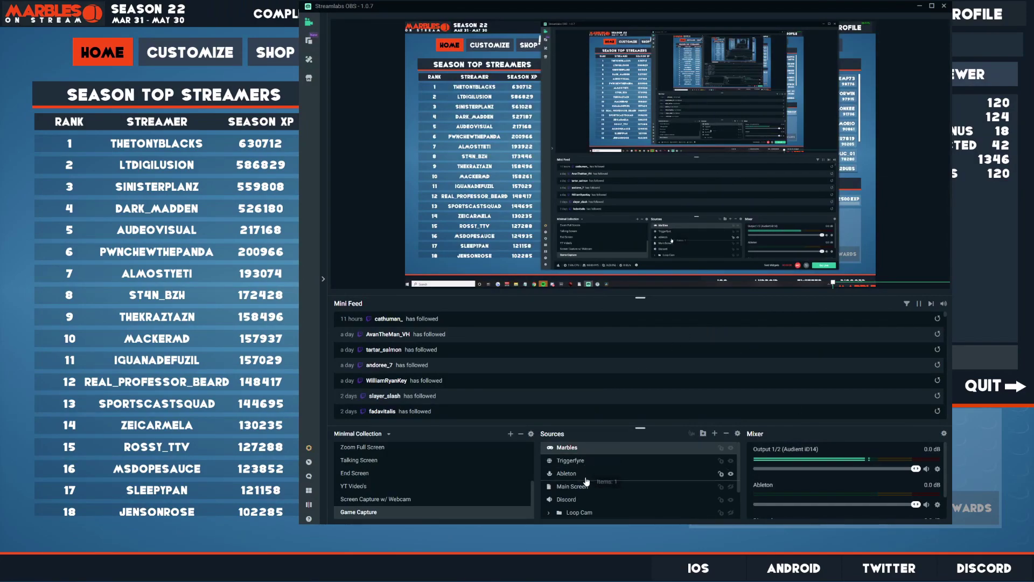
{"action": "scroll", "coordinate": [586, 491], "scroll_direction": "down", "scroll_amount": 2}
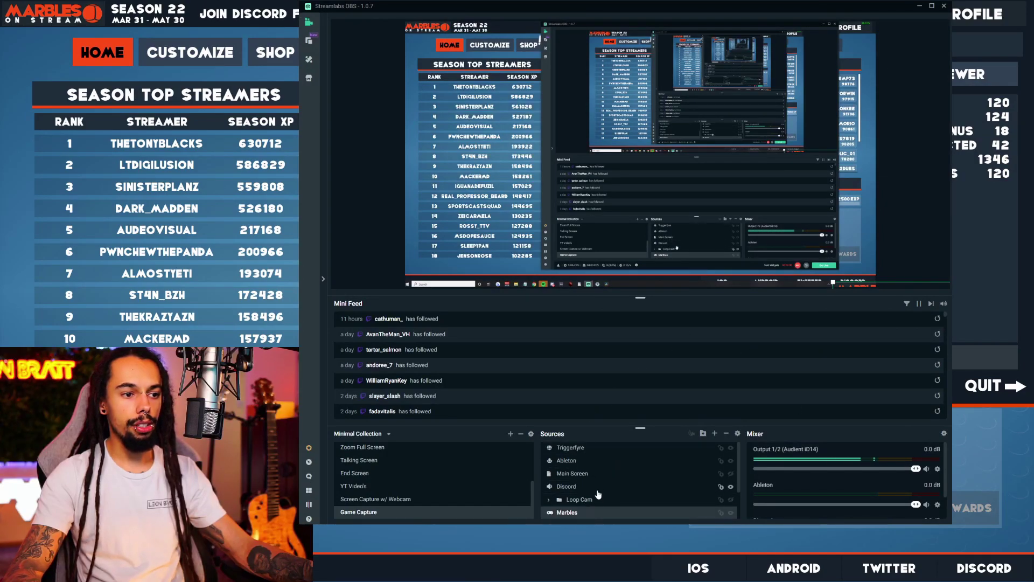
{"action": "left_click_drag", "start_coordinate": [576, 515], "coordinate": [576, 519]}
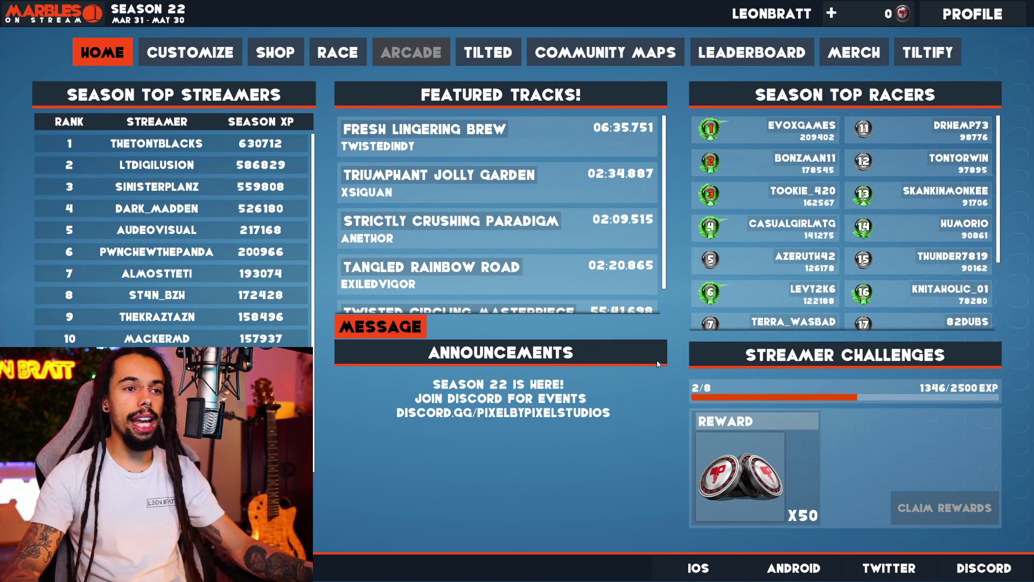
Step: In the Race tab, pick the On Thin Ice 2 map and launch a viewer race
{"action": "left_click", "coordinate": [345, 56]}
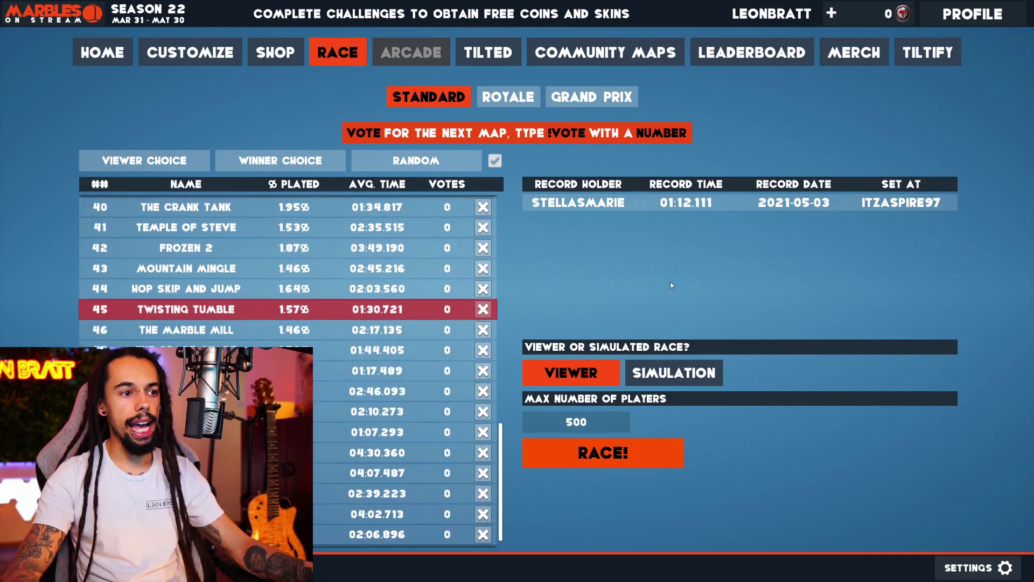
{"action": "scroll", "coordinate": [322, 339], "scroll_direction": "up", "scroll_amount": 5}
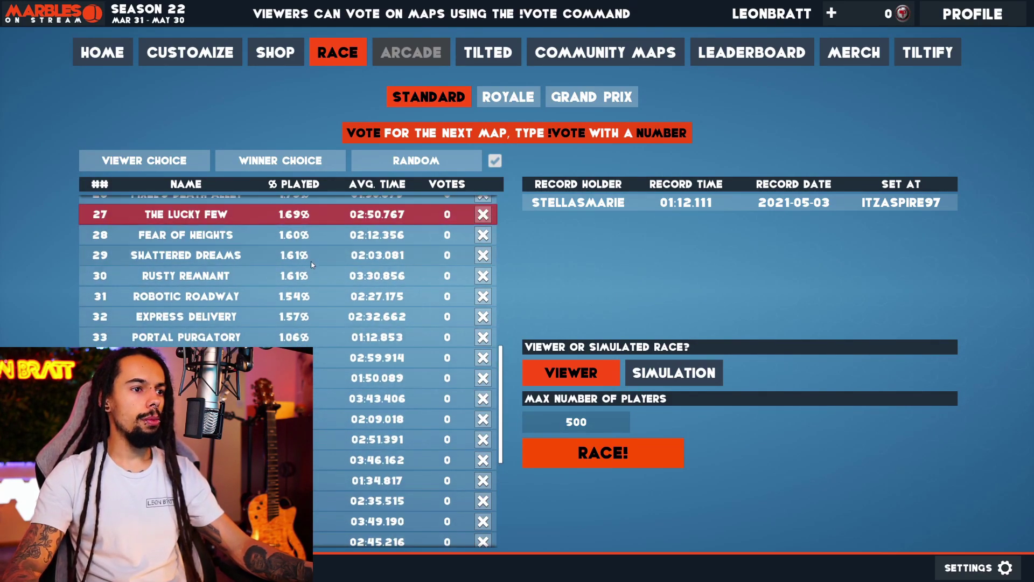
{"action": "scroll", "coordinate": [291, 345], "scroll_direction": "down", "scroll_amount": 5}
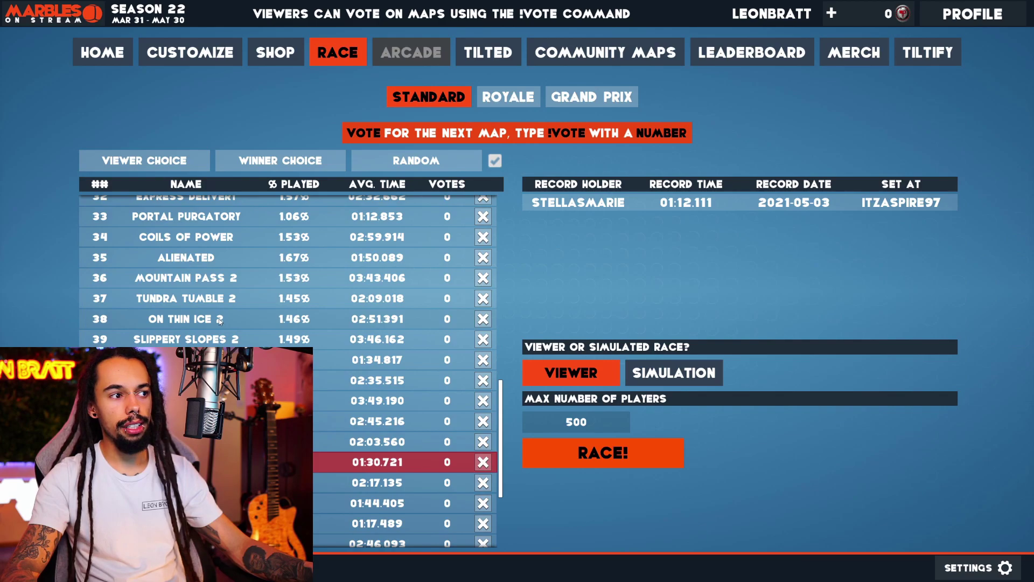
{"action": "left_click", "coordinate": [219, 321]}
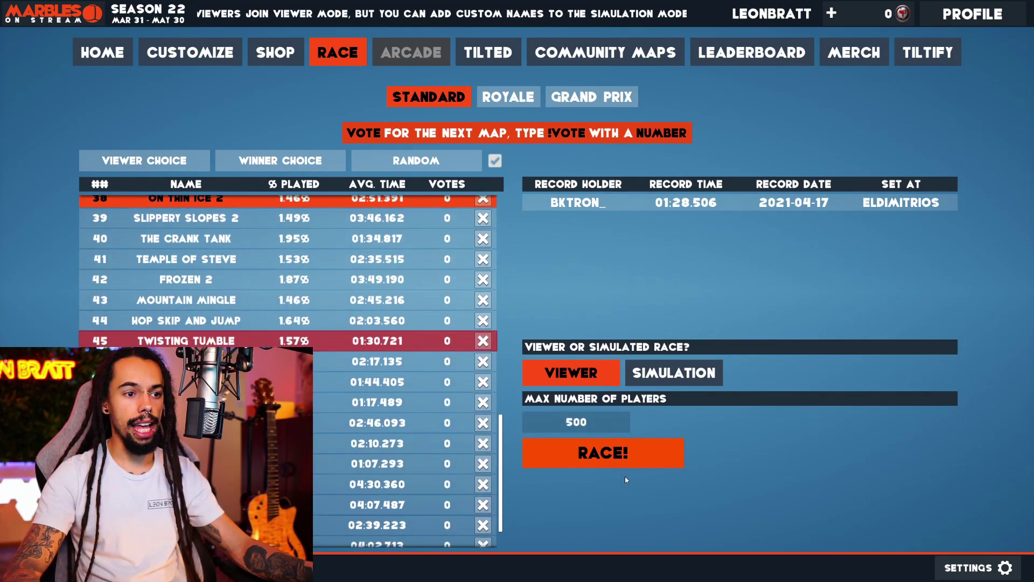
{"action": "left_click", "coordinate": [620, 455]}
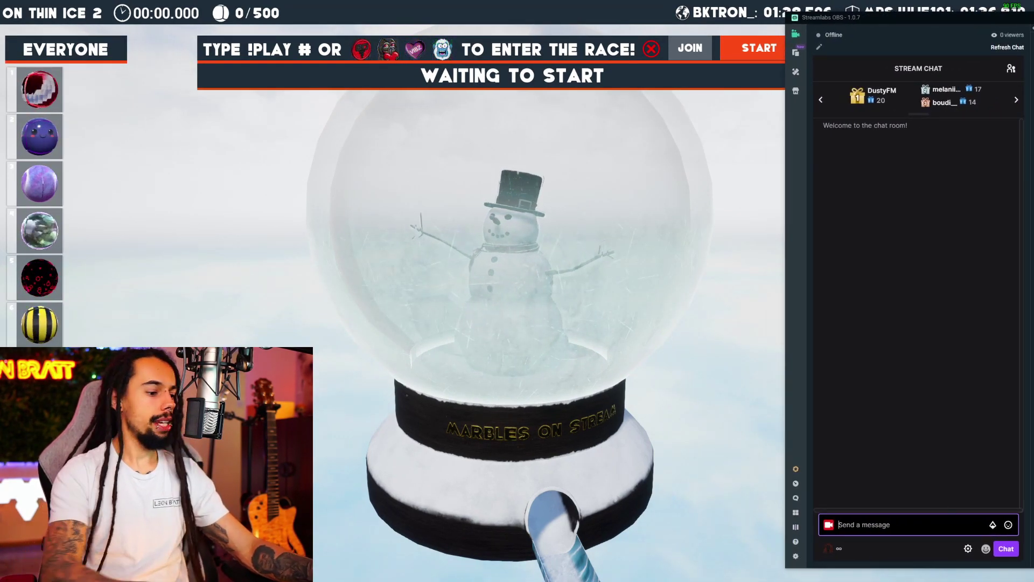
Step: Send '!play' and then '!play 6' in Streamlabs chat, then close the chat window
{"action": "type", "text": "!play"}
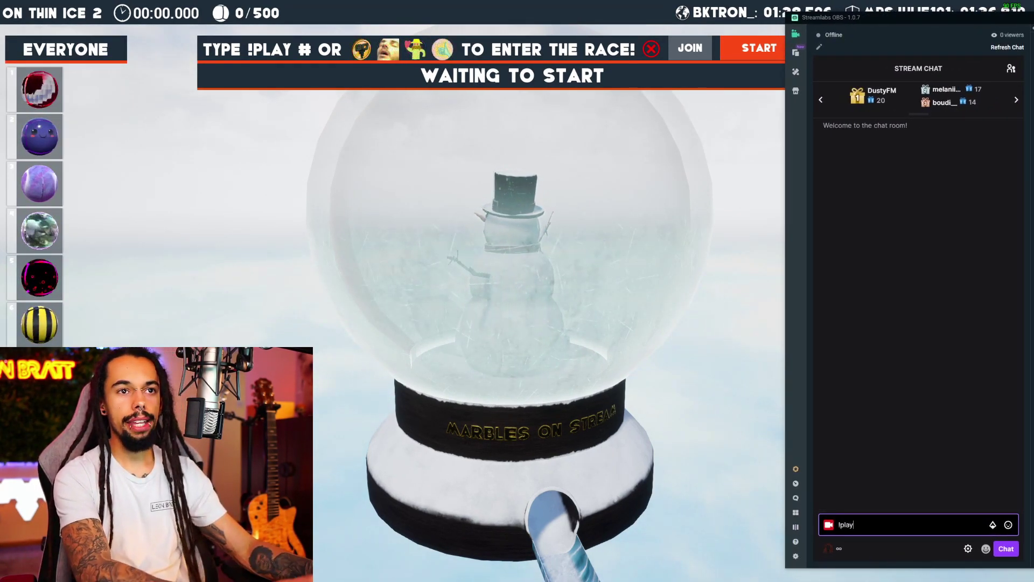
{"action": "key", "text": "Return"}
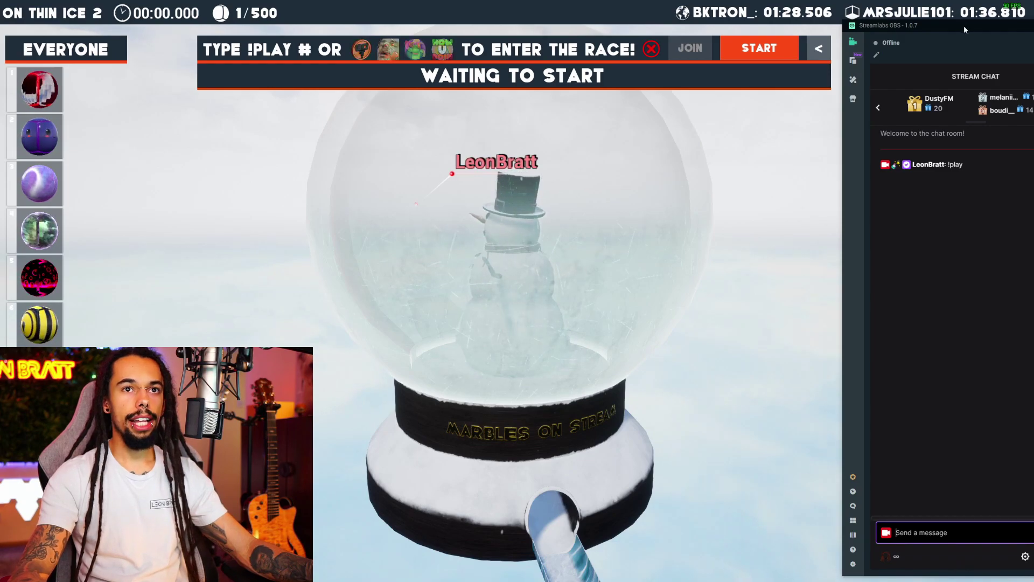
{"action": "mouse_move", "coordinate": [940, 21]}
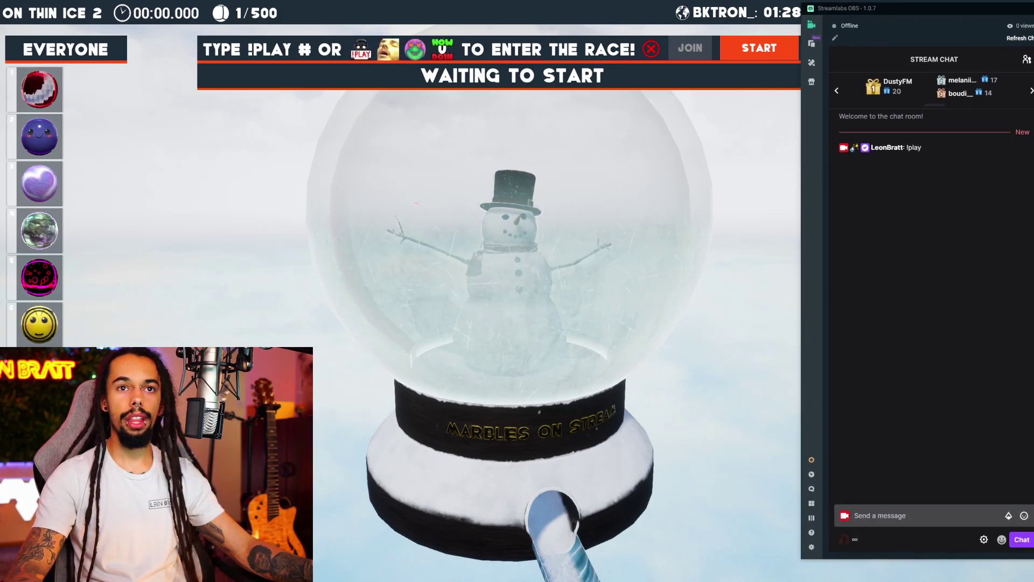
{"action": "left_click", "coordinate": [895, 516]}
{"action": "type", "text": "!play 6"}
{"action": "key", "text": "Return"}
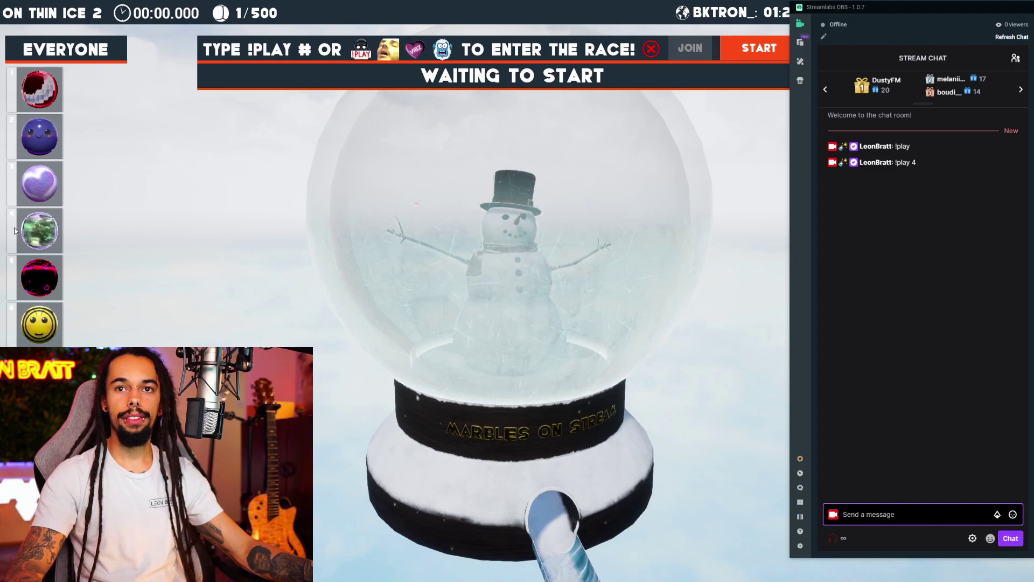
{"action": "left_click", "coordinate": [763, 159]}
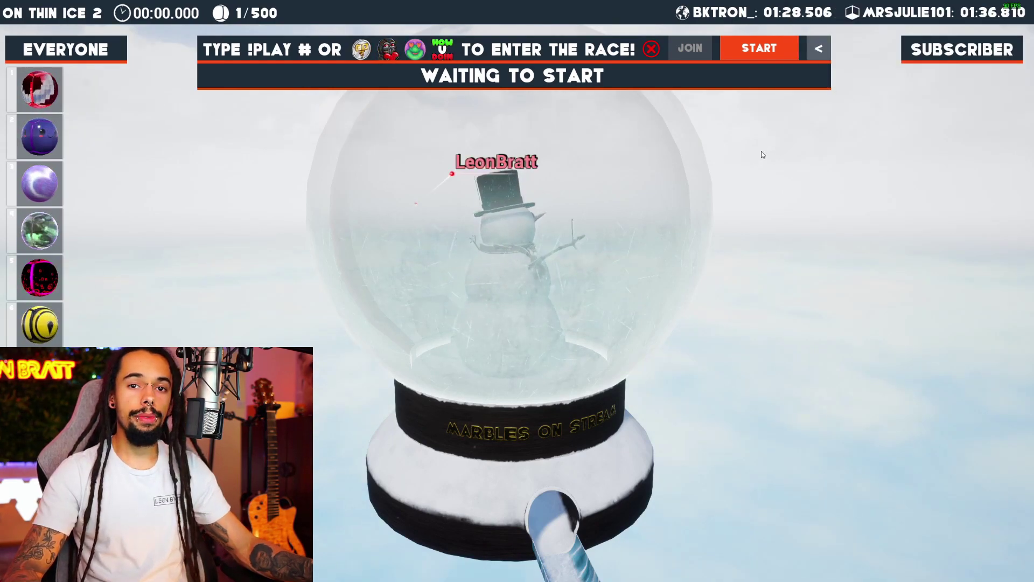
Step: Start the 20-second entry countdown, collapse the entry panel, and start the race immediately
{"action": "left_click", "coordinate": [819, 50]}
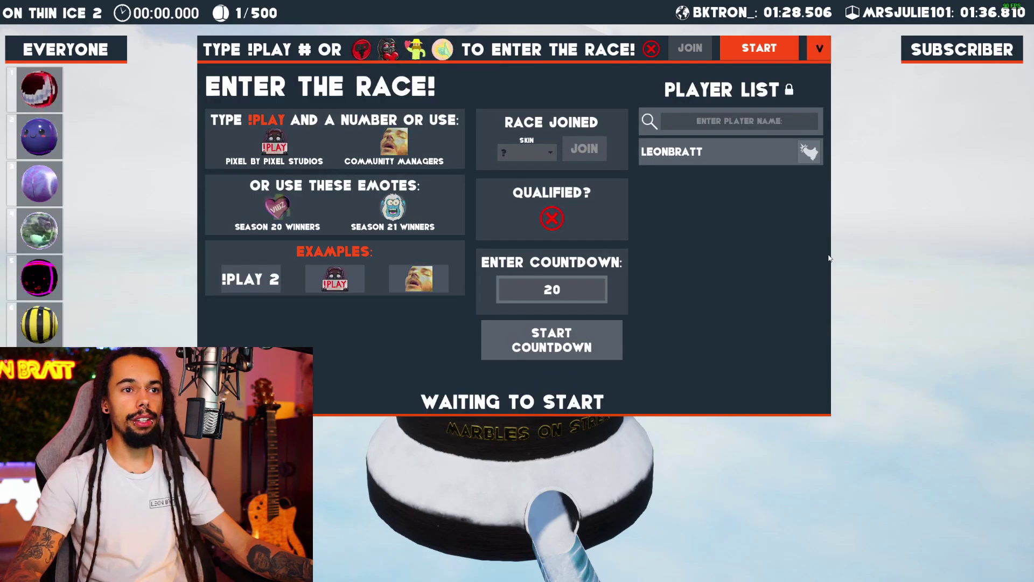
{"action": "left_click", "coordinate": [560, 293]}
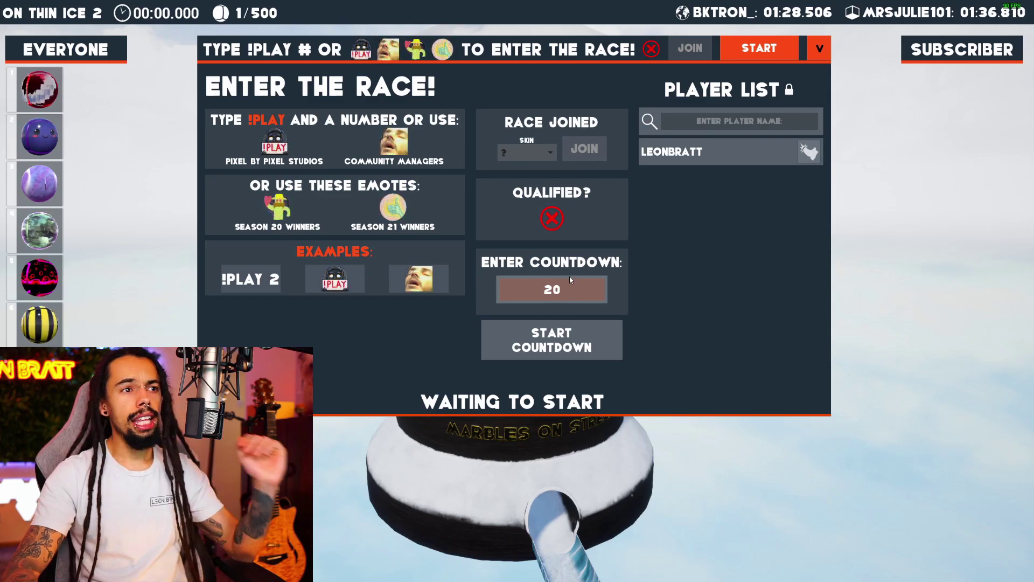
{"action": "left_click", "coordinate": [556, 342]}
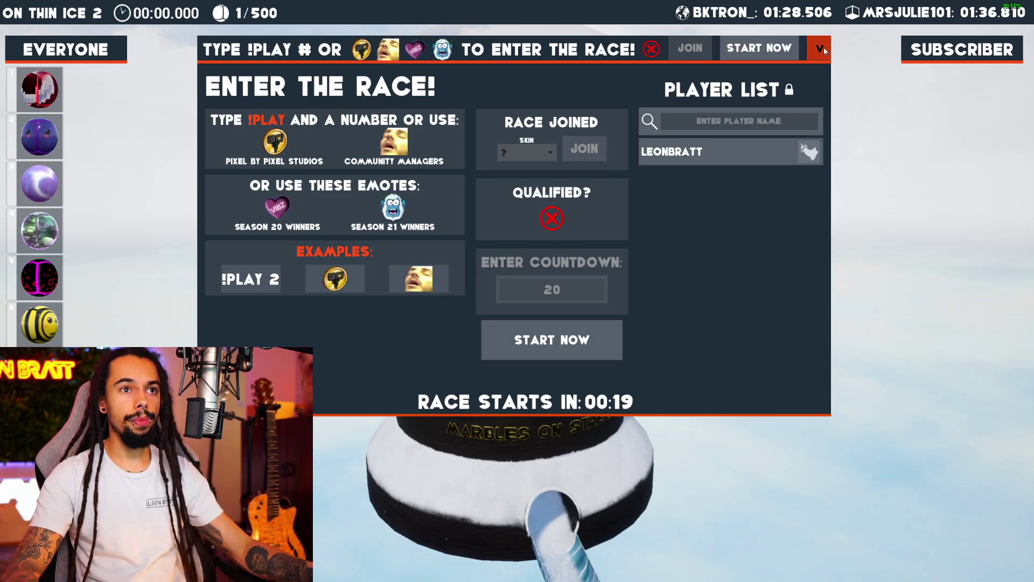
{"action": "left_click", "coordinate": [824, 47]}
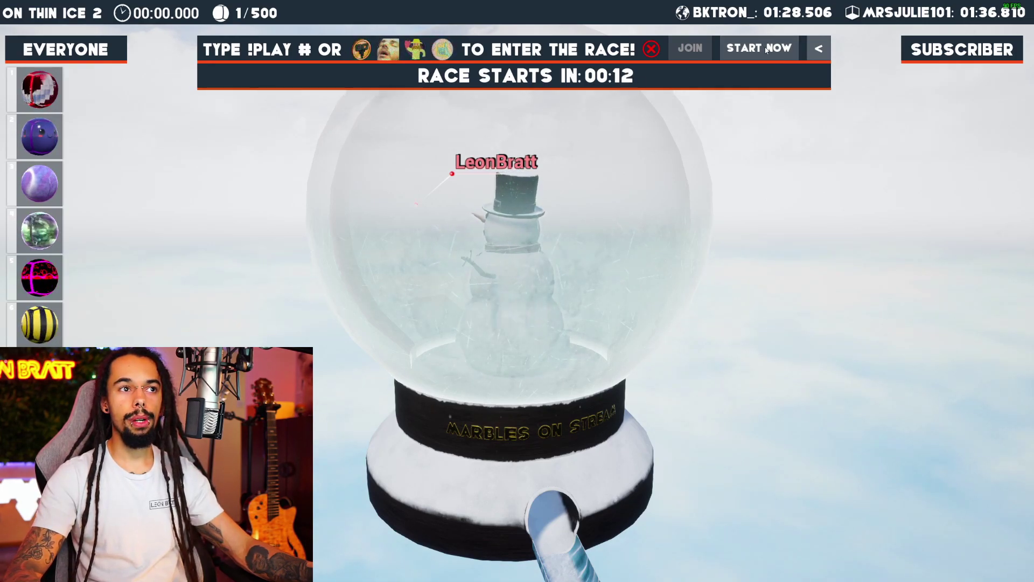
{"action": "left_click", "coordinate": [765, 48]}
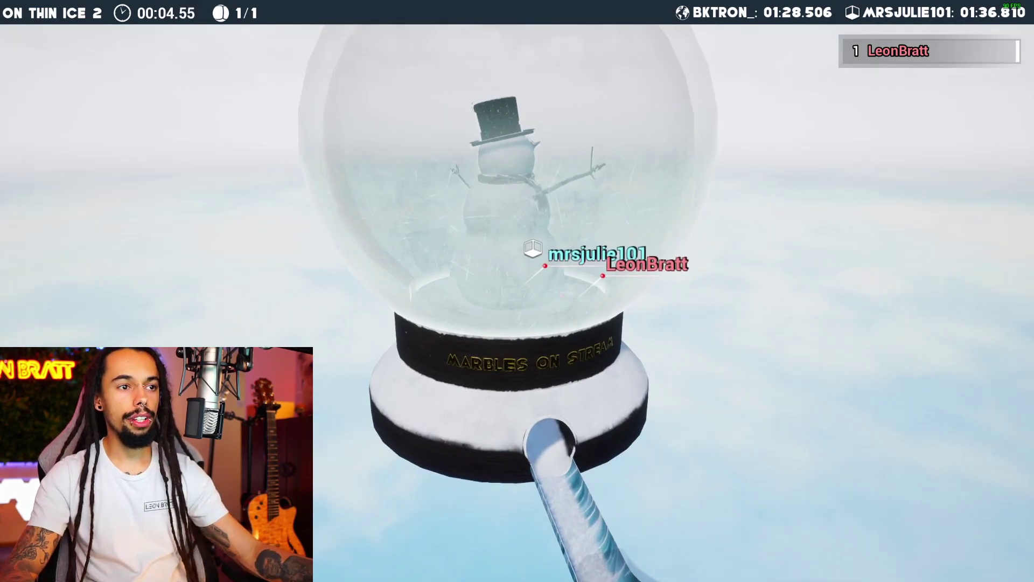
Step: Watch the On Thin Ice 2 race, then bring up the Race Menu with Esc
{"action": "mouse_move", "coordinate": [109, 293]}
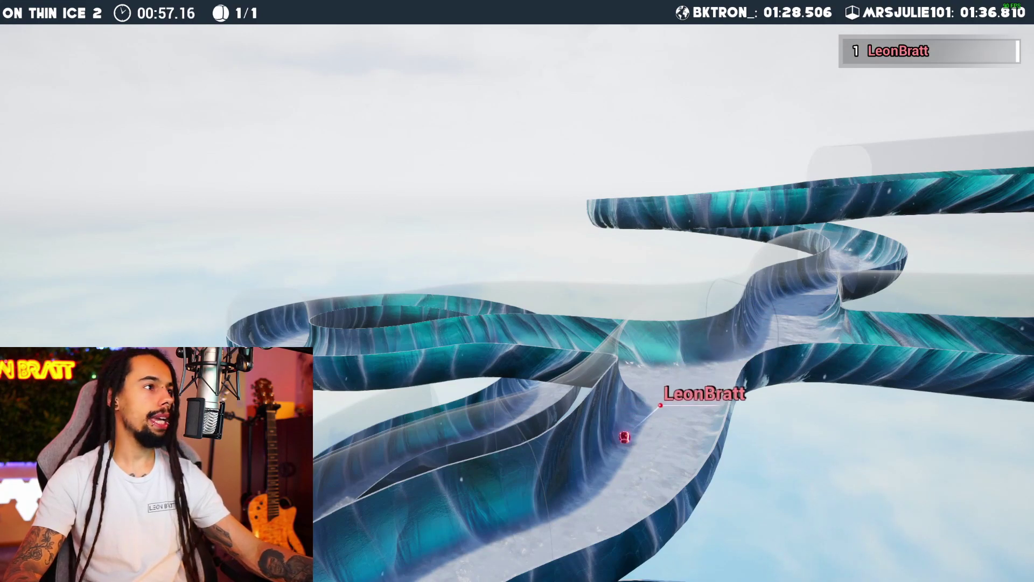
{"action": "key", "text": "Escape"}
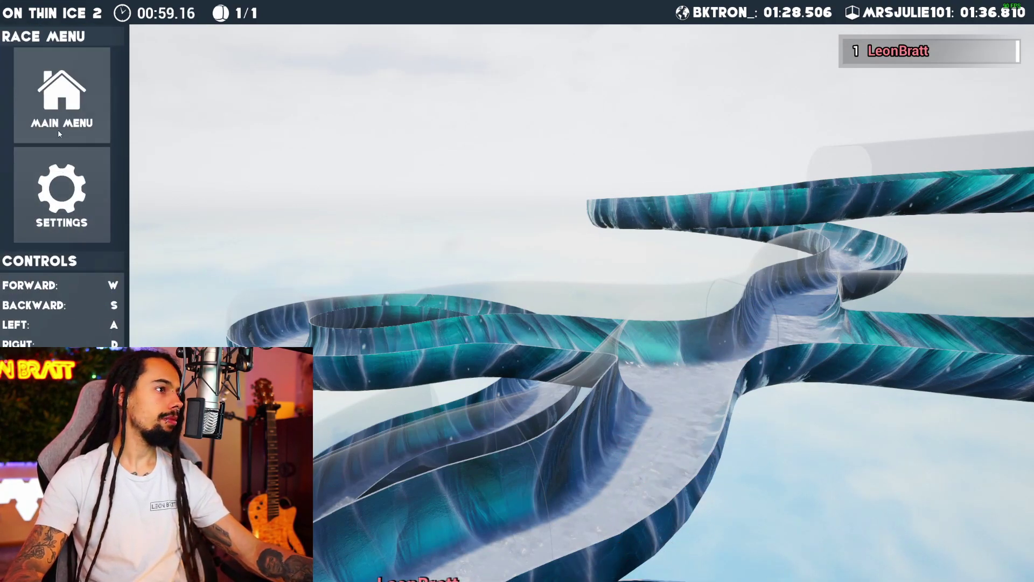
Step: Return to the main menu, browse the Shop's Coins packs, then go to Customize
{"action": "left_click", "coordinate": [59, 113]}
{"action": "left_click", "coordinate": [432, 370]}
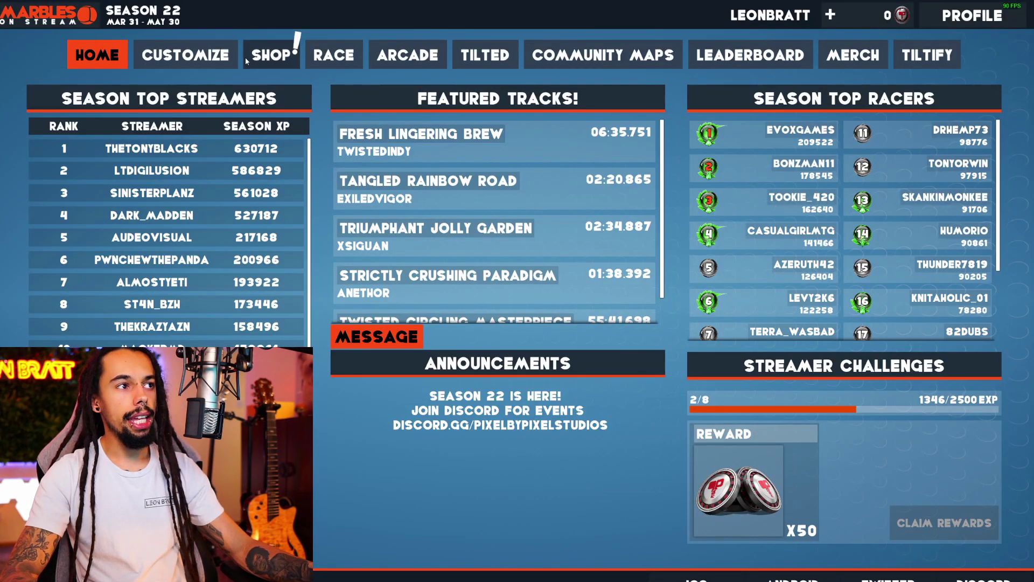
{"action": "left_click", "coordinate": [271, 56]}
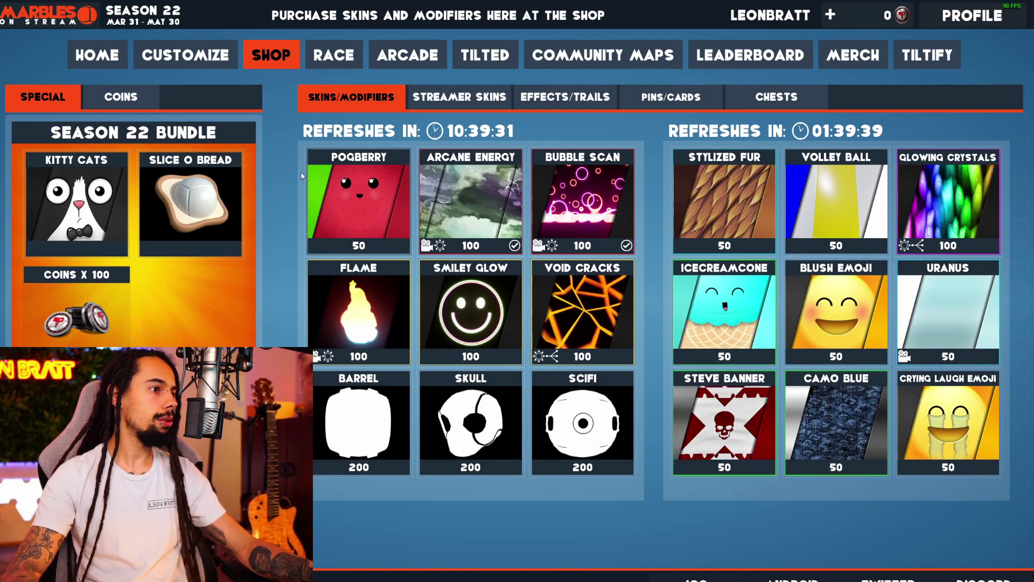
{"action": "left_click", "coordinate": [122, 100]}
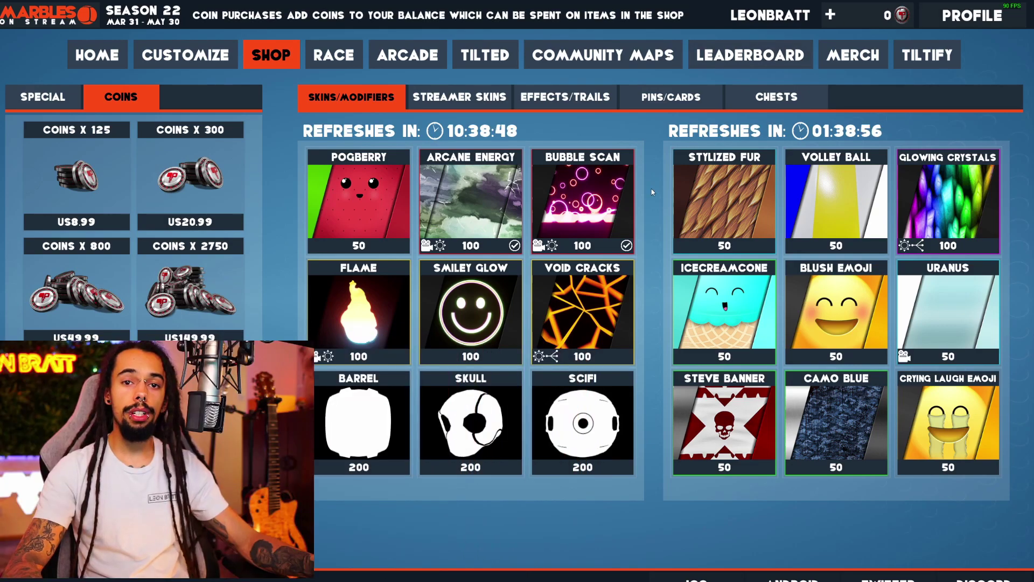
{"action": "left_click", "coordinate": [185, 55]}
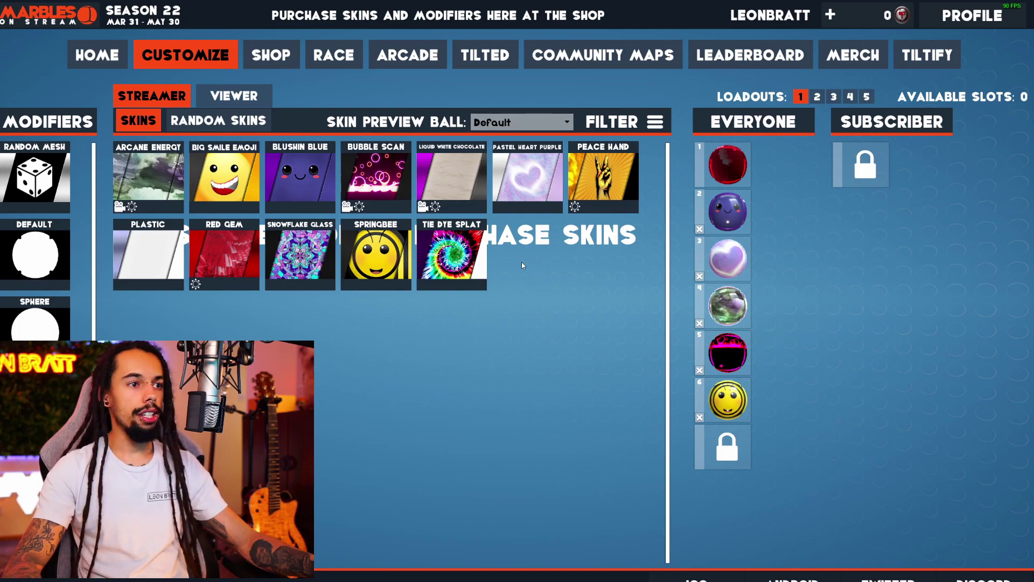
Step: Drag Tie Dye Splat into loadout slot 4 and Springbee into the newly added slot 6
{"action": "left_click_drag", "start_coordinate": [451, 250], "coordinate": [724, 303]}
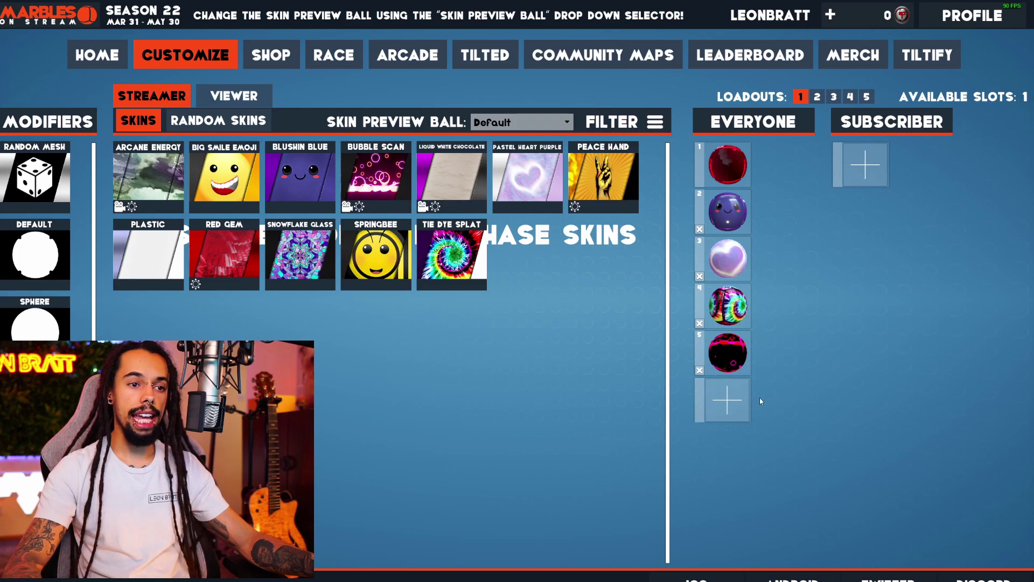
{"action": "left_click", "coordinate": [727, 400]}
{"action": "left_click_drag", "start_coordinate": [403, 265], "coordinate": [730, 404]}
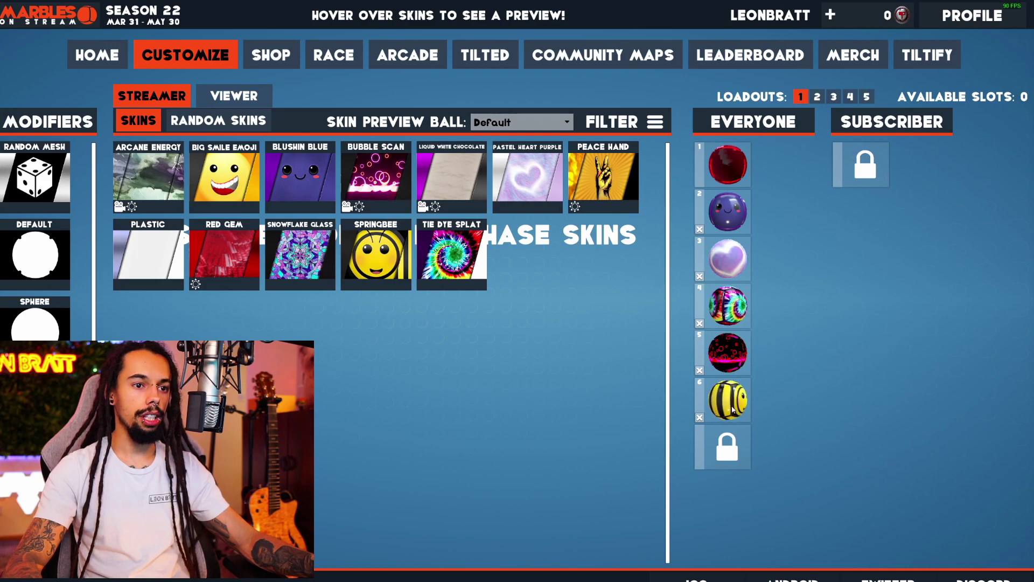